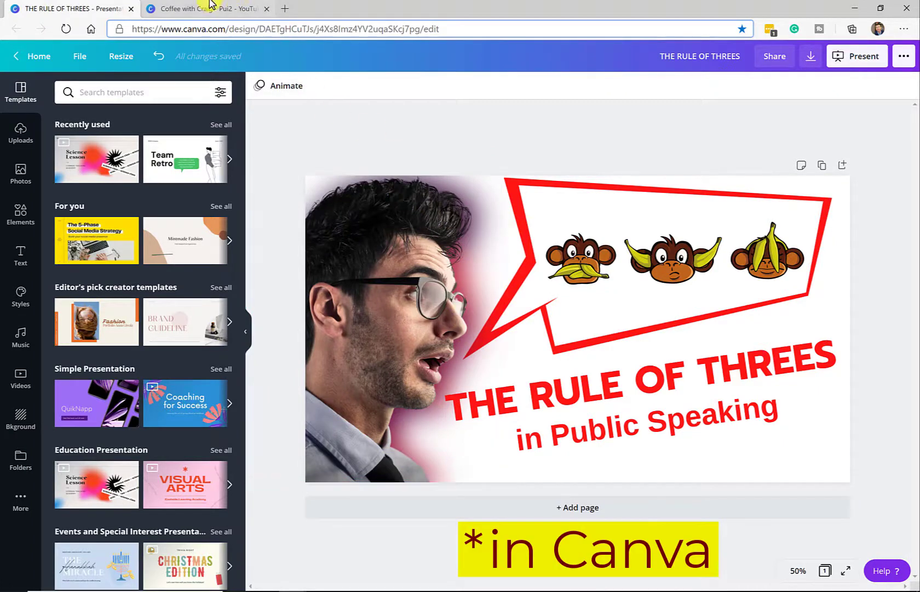
- Compare the two designs, then test sending the man photo backward and restore it in front
left_click(257, 9)
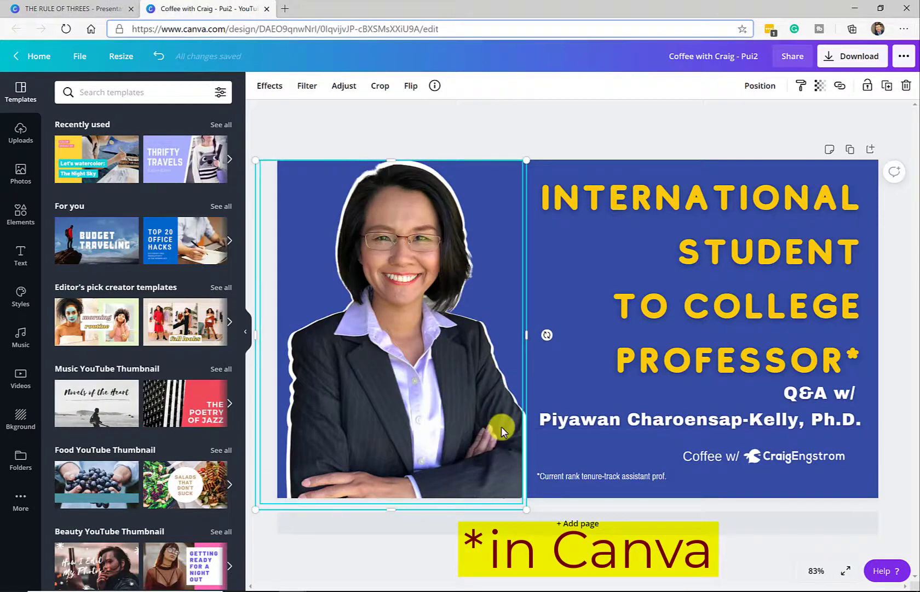
left_click(91, 6)
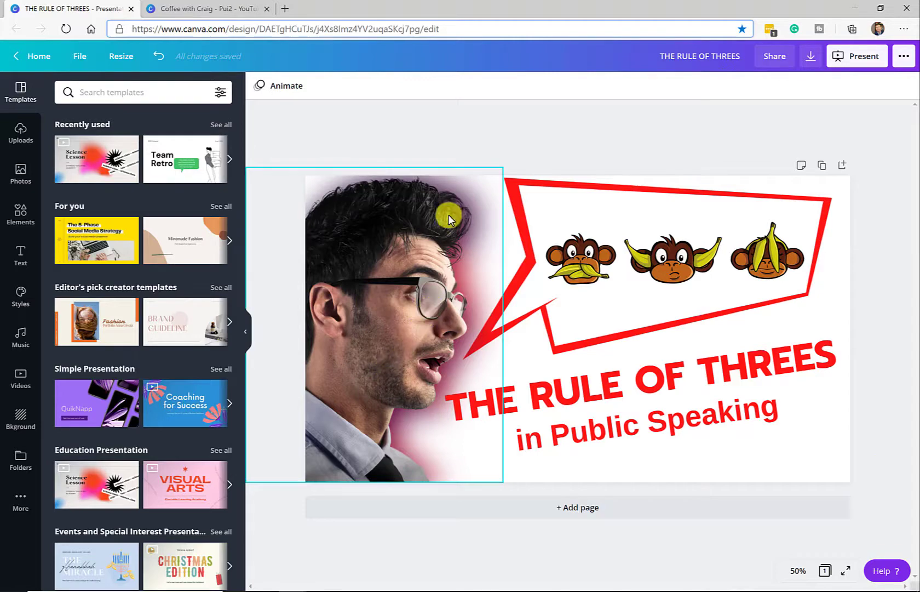
left_click(435, 229)
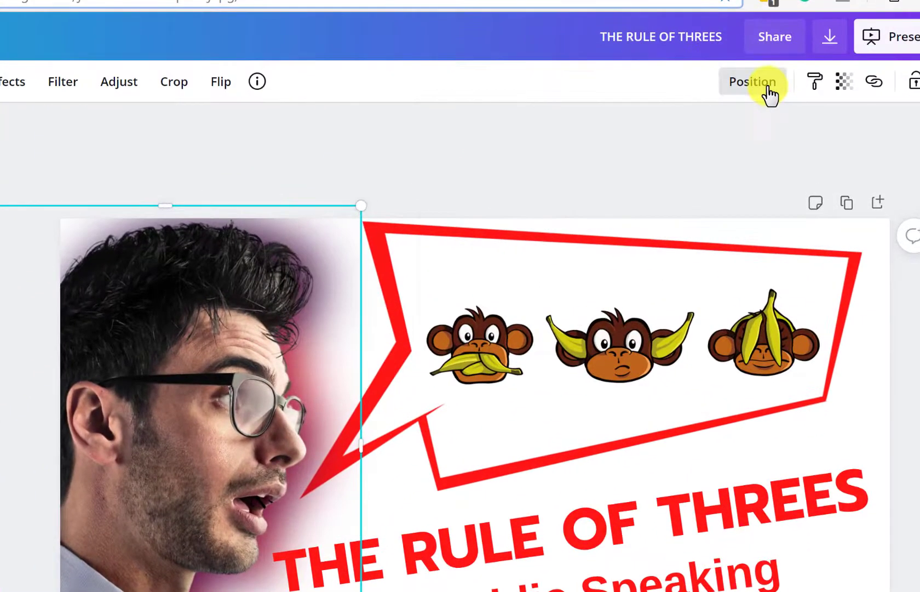
left_click(768, 86)
left_click(701, 137)
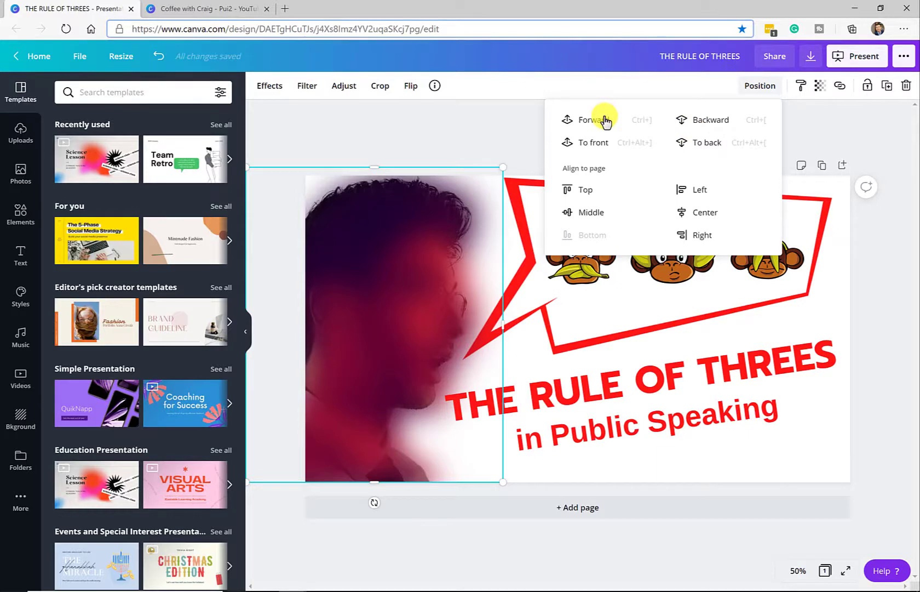
left_click(604, 125)
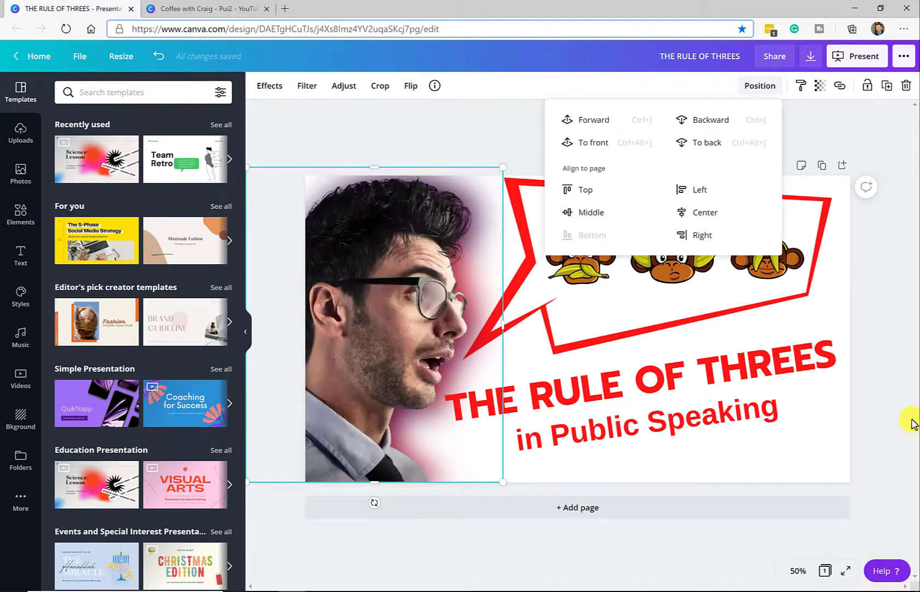
left_click(912, 423)
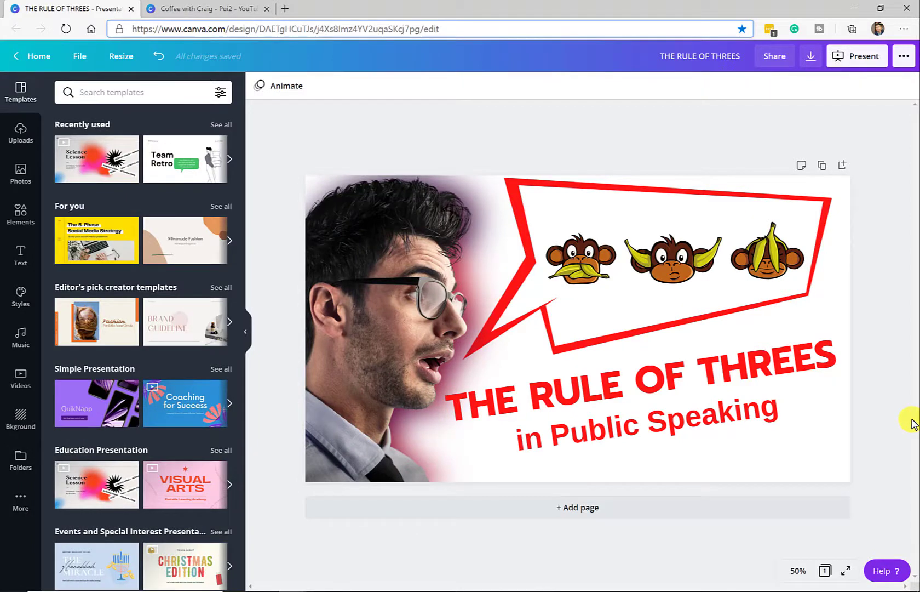
- Add a blank page 2 and place the man-with-flying-letters photo from Photos on it
left_click(637, 509)
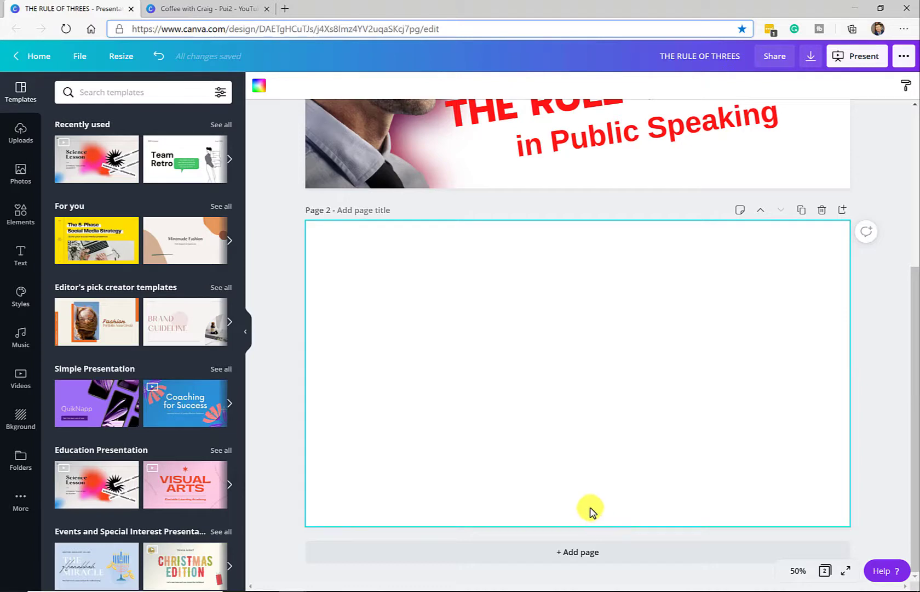
left_click(16, 175)
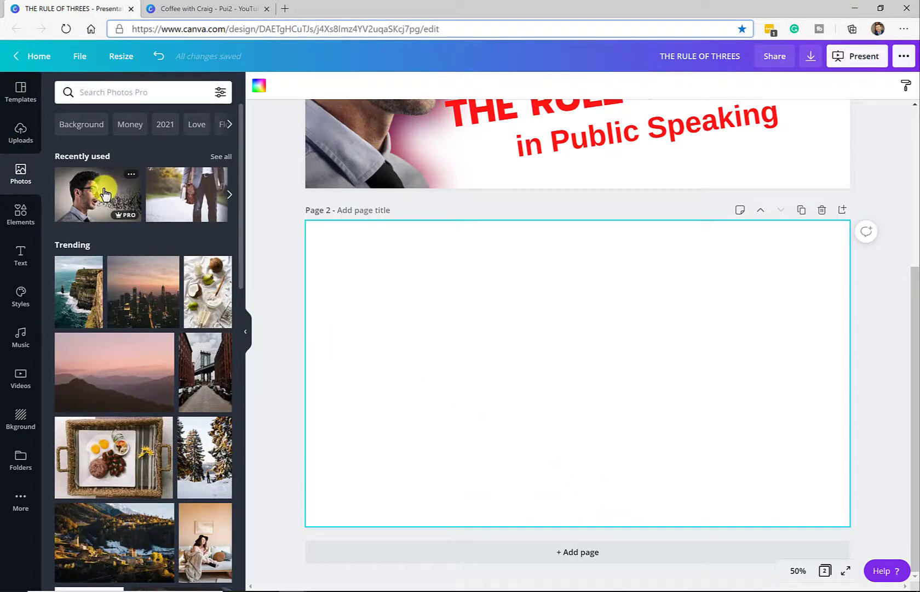
left_click_drag(104, 193, 464, 283)
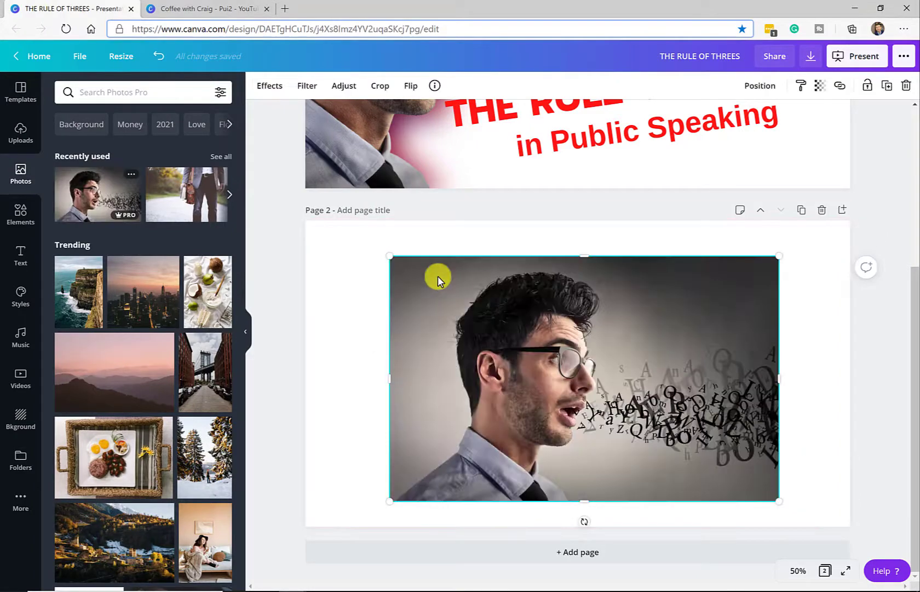
scroll(438, 276, "up", 3)
scroll(598, 298, "down", 2)
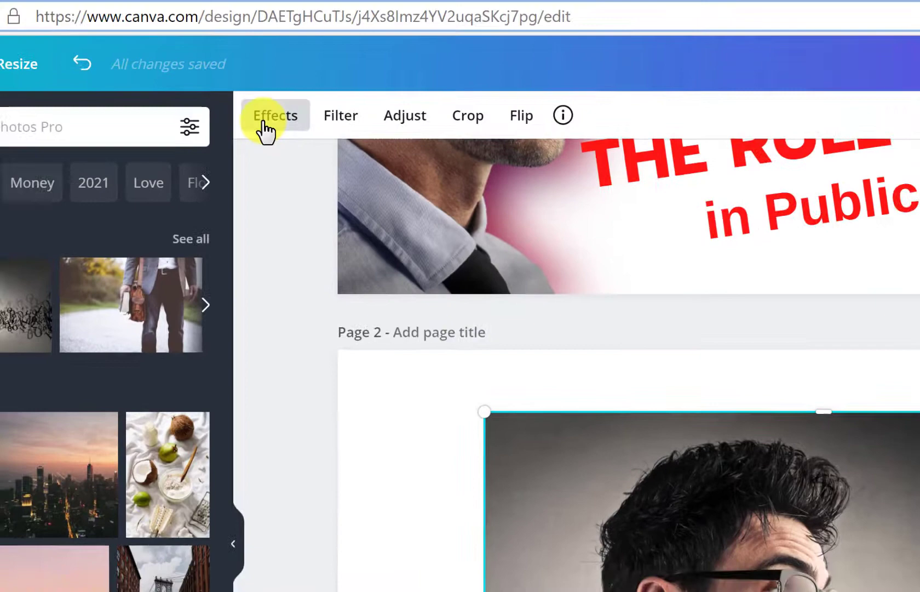
- Run Background Remover on the man photo and zoom the canvas to 75%
left_click(263, 129)
left_click(82, 133)
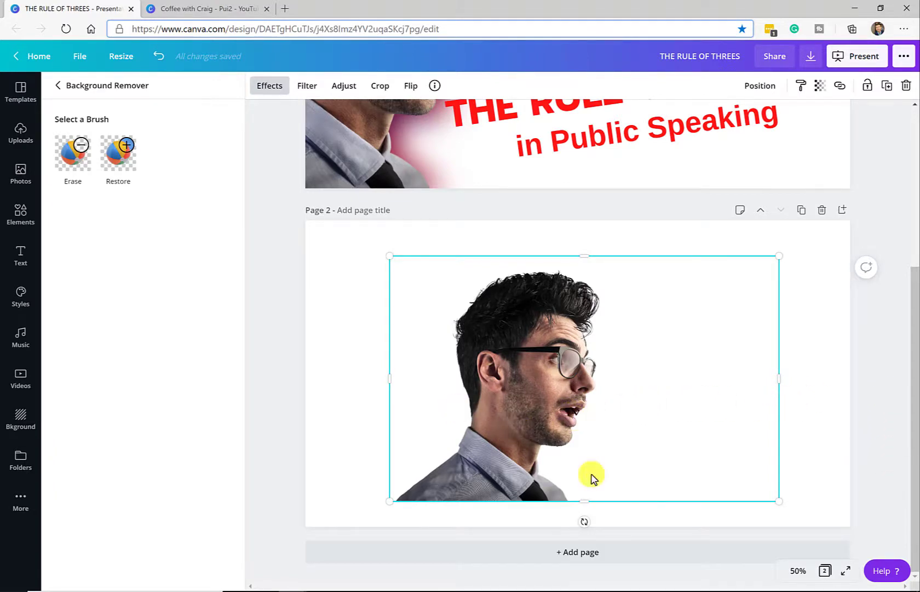
left_click(801, 570)
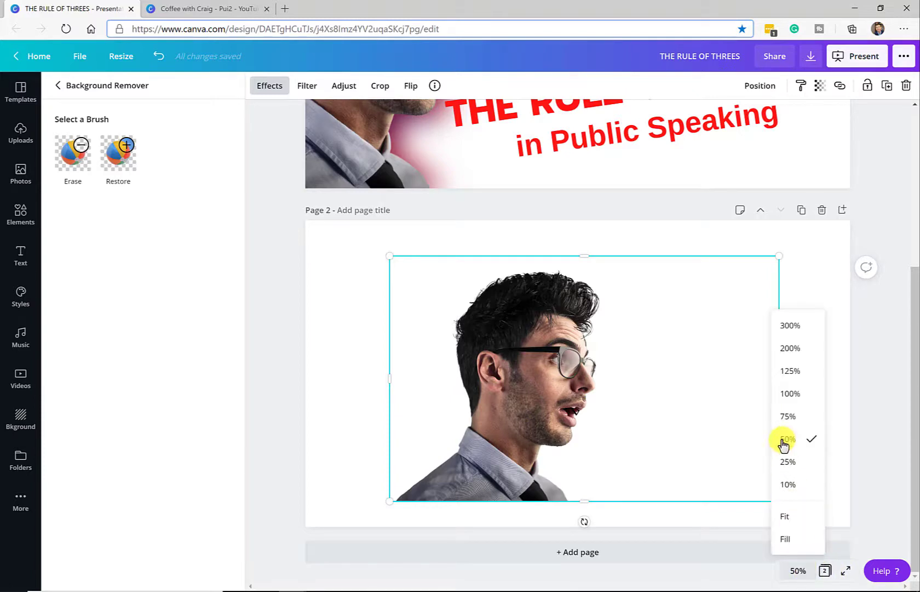
left_click(784, 418)
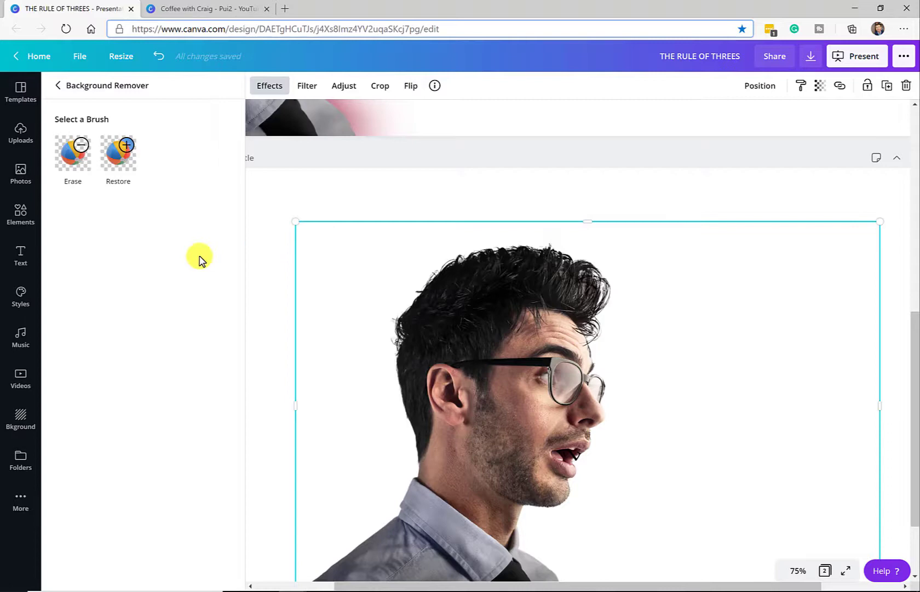
- Erase the leftover flying letters with a size-15 brush, apply it, and zoom back to 50%
left_click(81, 167)
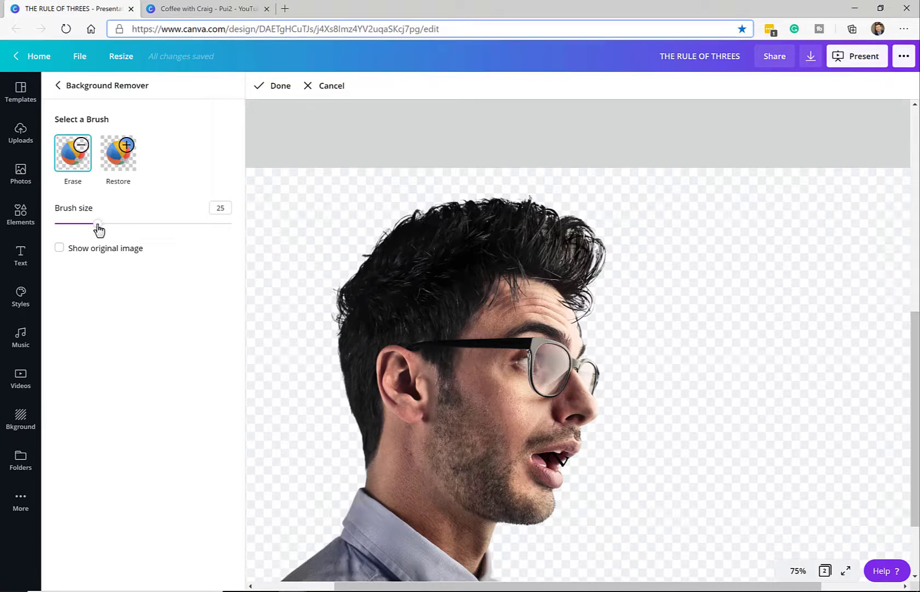
left_click_drag(98, 229, 80, 228)
left_click(280, 86)
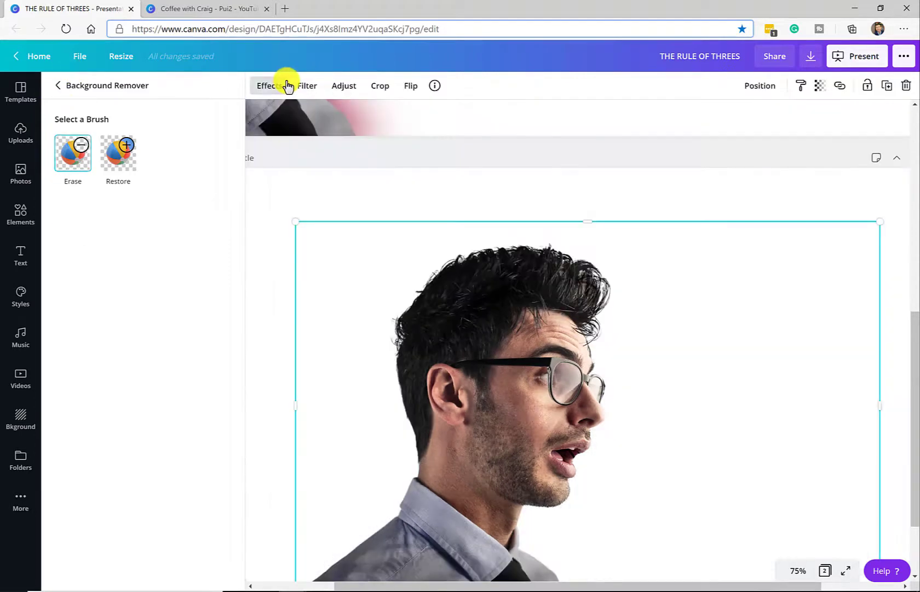
left_click(810, 572)
left_click(794, 438)
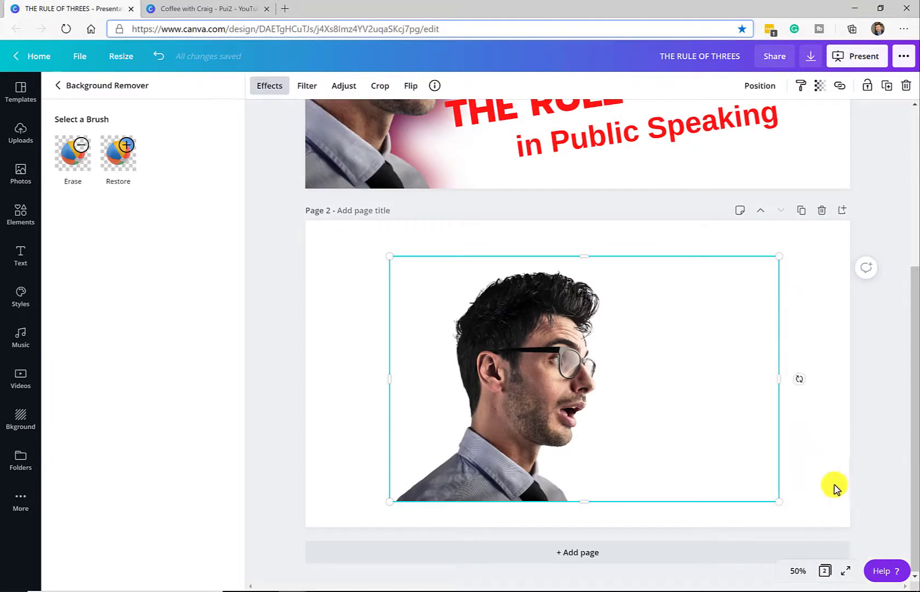
- Move the cut-out man left and enlarge him on page 2
left_click_drag(549, 404, 470, 427)
left_click_drag(702, 278, 805, 211)
left_click_drag(439, 343, 464, 346)
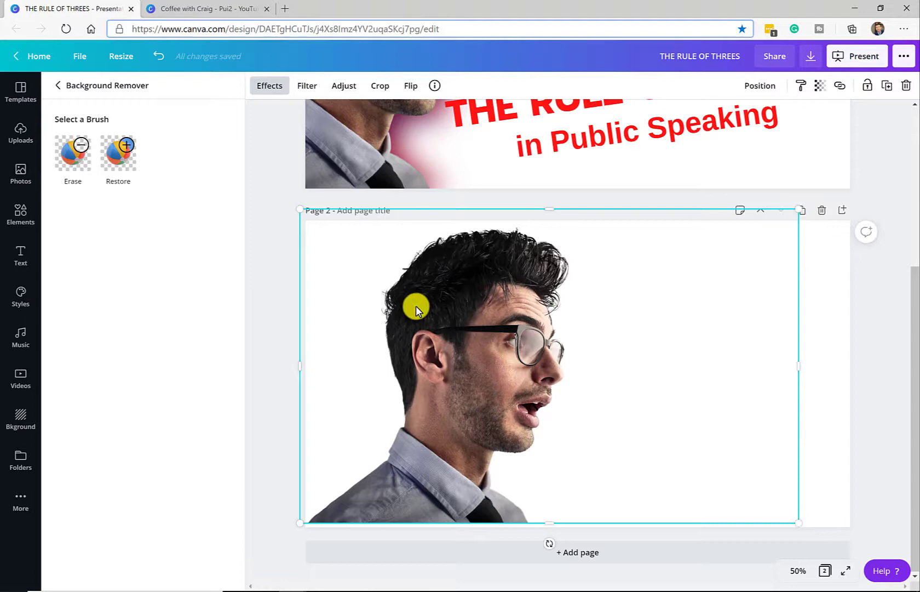
- Crop the image in tight around the man and align it to the page's left edge
left_click(383, 88)
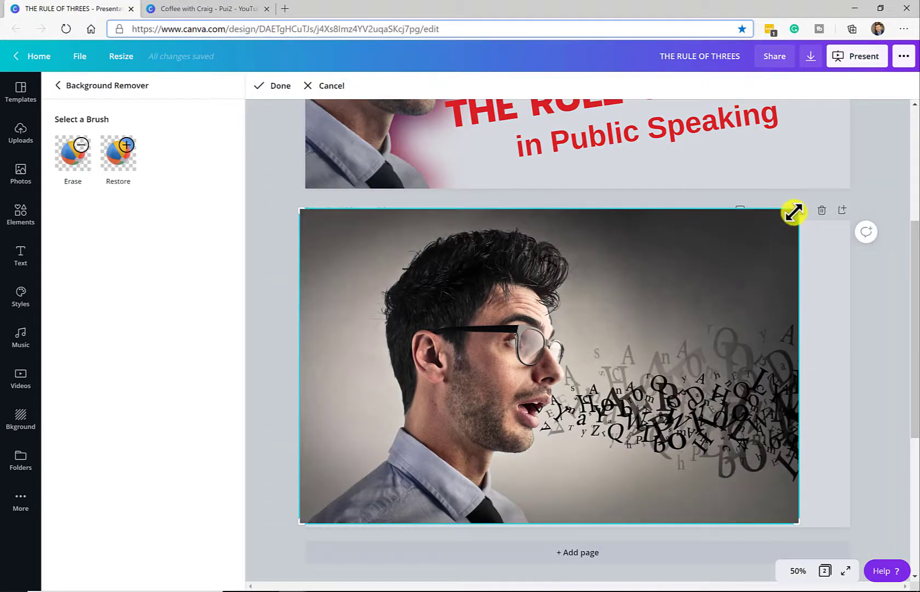
left_click_drag(794, 212, 592, 220)
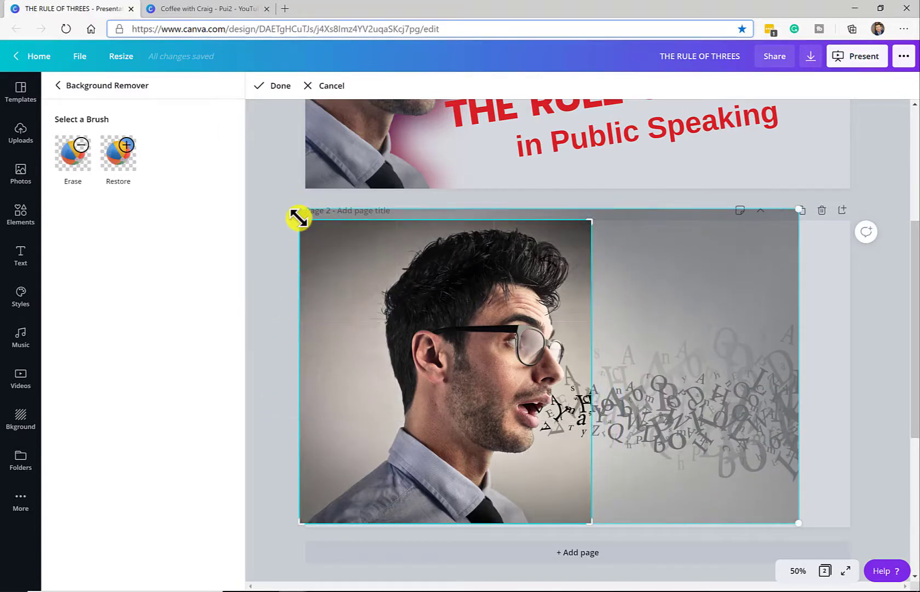
left_click_drag(301, 218, 334, 217)
left_click(842, 324)
left_click_drag(439, 363, 416, 366)
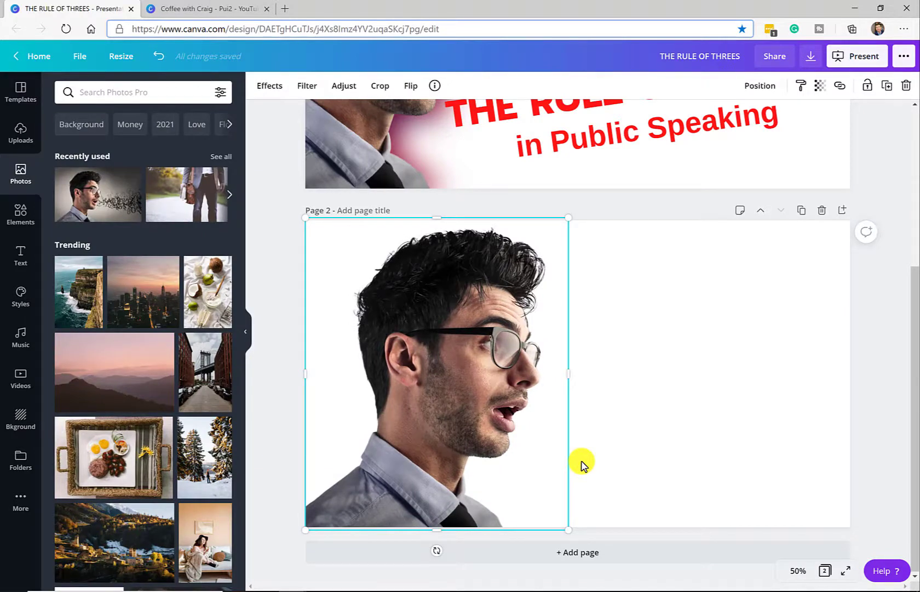
- Duplicate the cut-out man with Ctrl+C/Ctrl+V and stack a slightly larger copy over the original
right_click(499, 385)
left_click(691, 348)
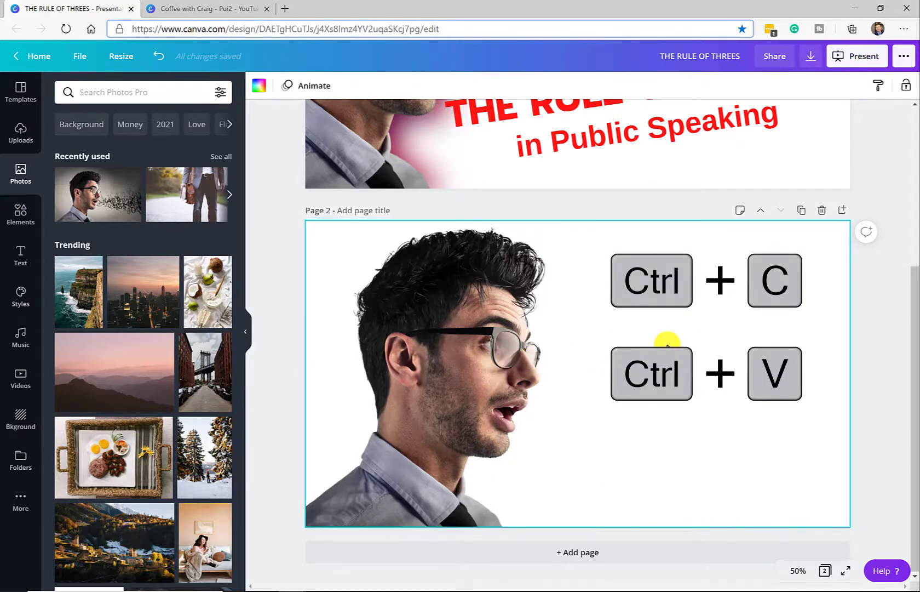
left_click(493, 352)
key("ctrl+c")
key("ctrl+v")
mouse_move(495, 355)
left_mouse_down()
mouse_move(658, 356)
mouse_move(501, 354)
left_mouse_up()
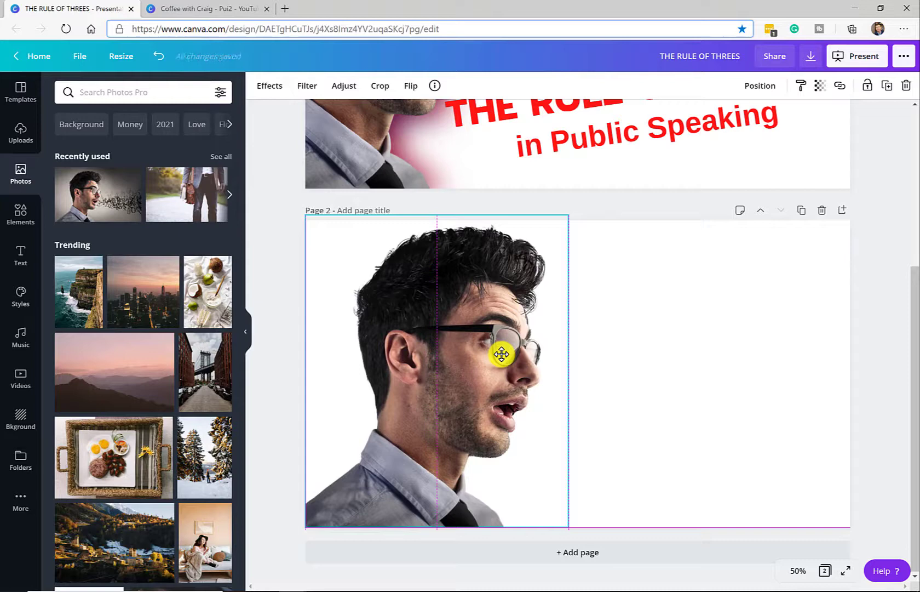
left_click_drag(501, 353, 503, 353)
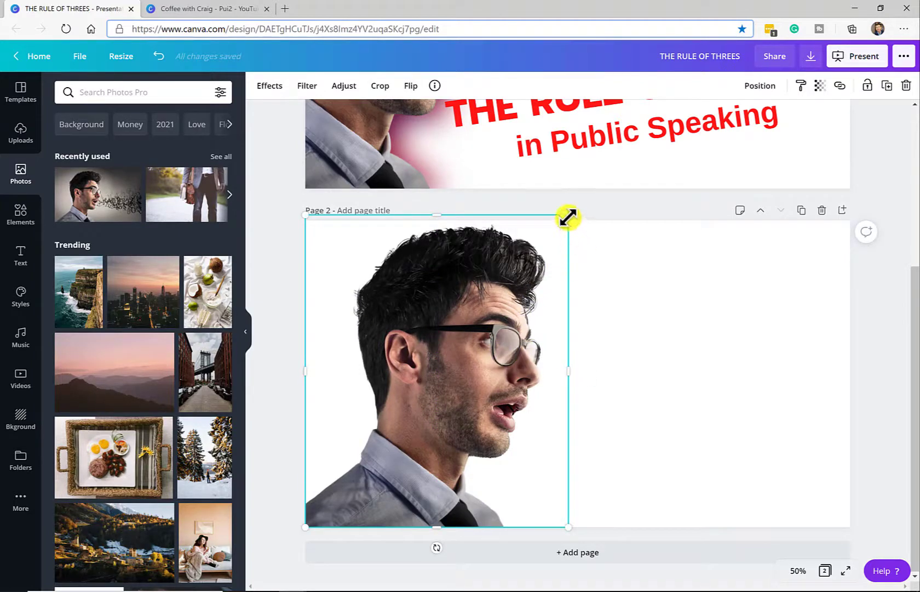
left_click_drag(568, 218, 576, 211)
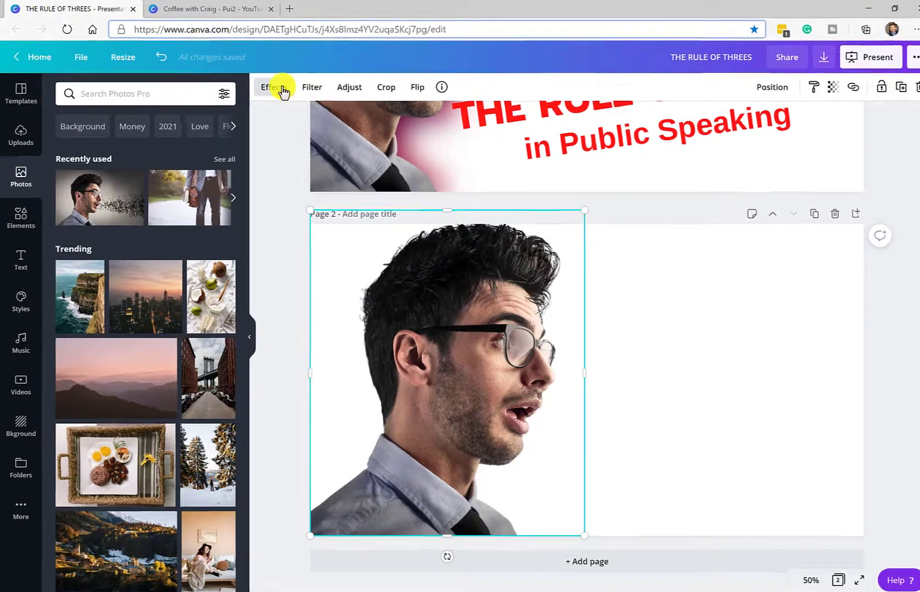
- Give the duplicate the Cherry duotone effect and bring up its Adjust sliders
left_click(276, 87)
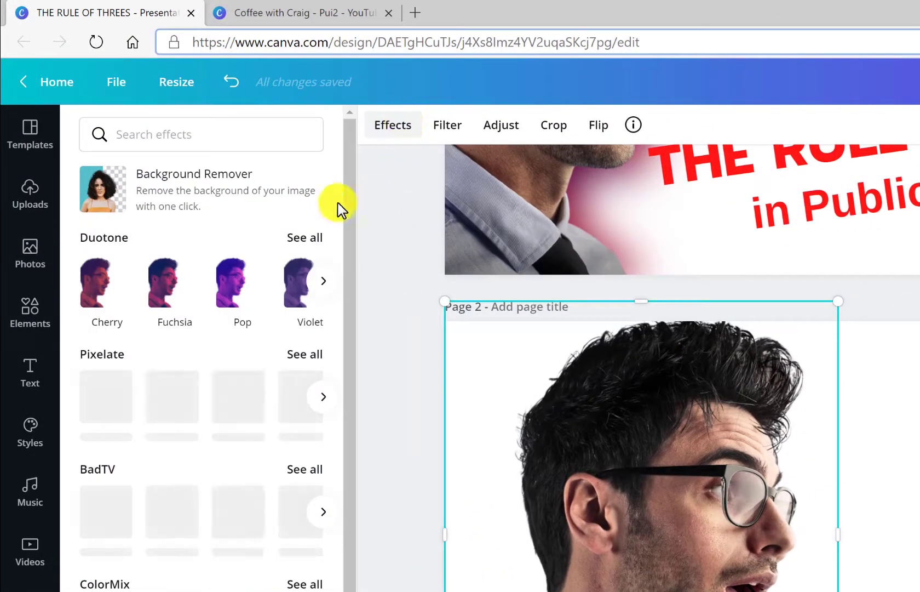
left_click(101, 285)
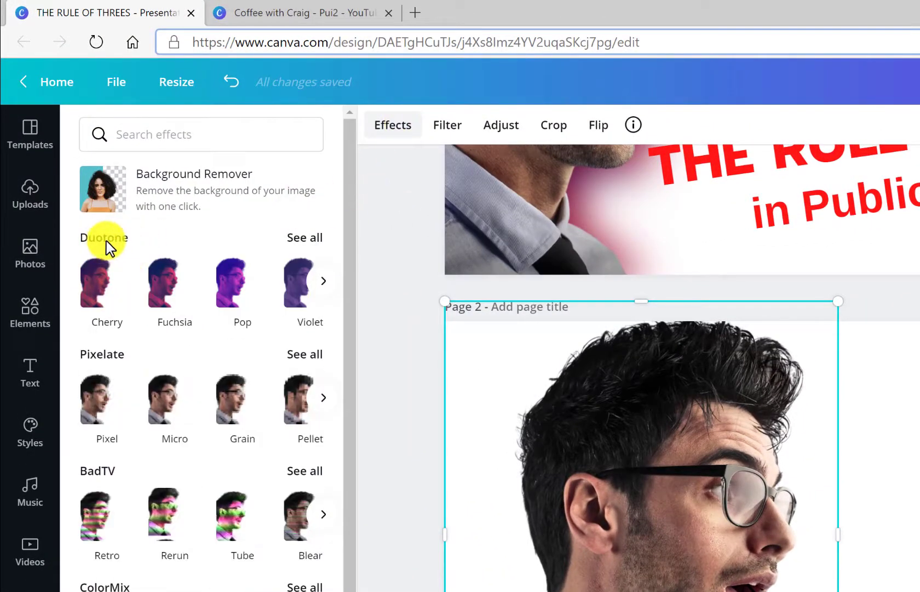
left_click(110, 278)
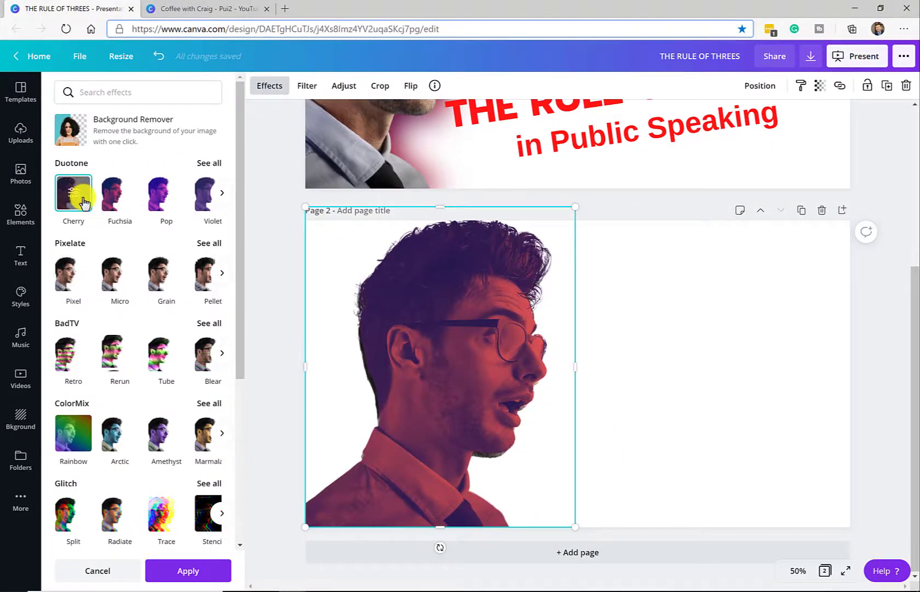
scroll(528, 240, "up", 3)
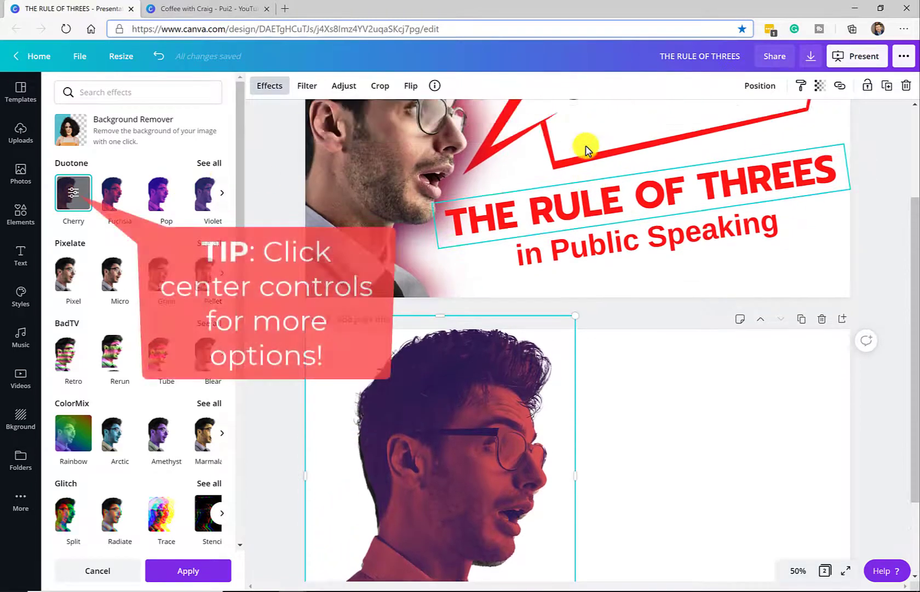
scroll(586, 149, "up", 2)
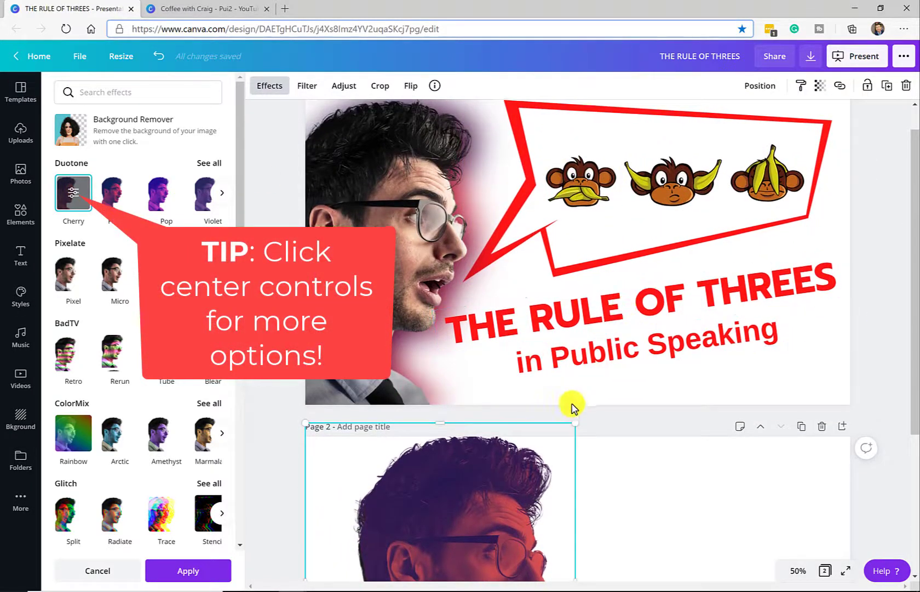
scroll(571, 408, "down", 3)
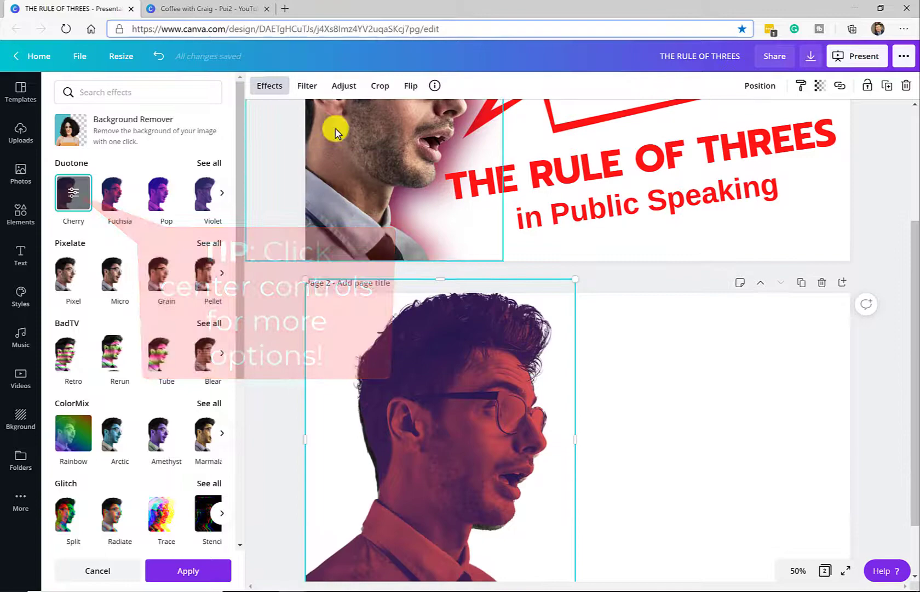
left_click(344, 88)
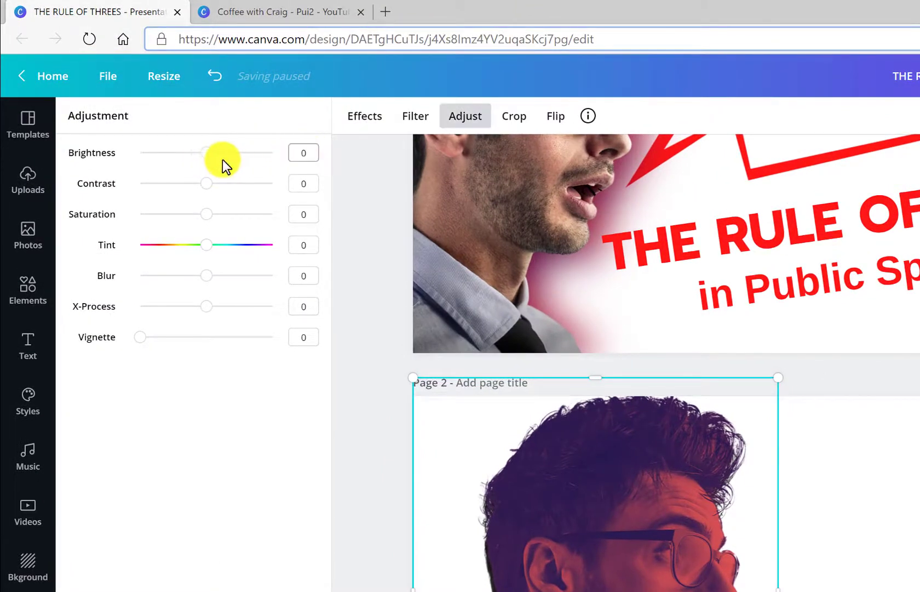
- Set the red copy's contrast to 60, keeping brightness and saturation at 0
left_click_drag(214, 156, 190, 144)
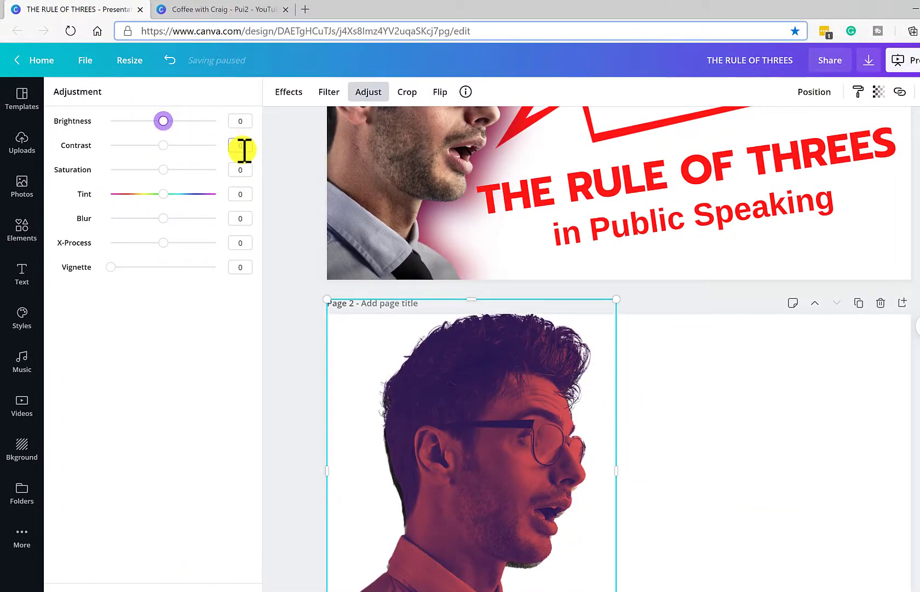
left_click_drag(165, 152, 194, 157)
left_click(241, 145)
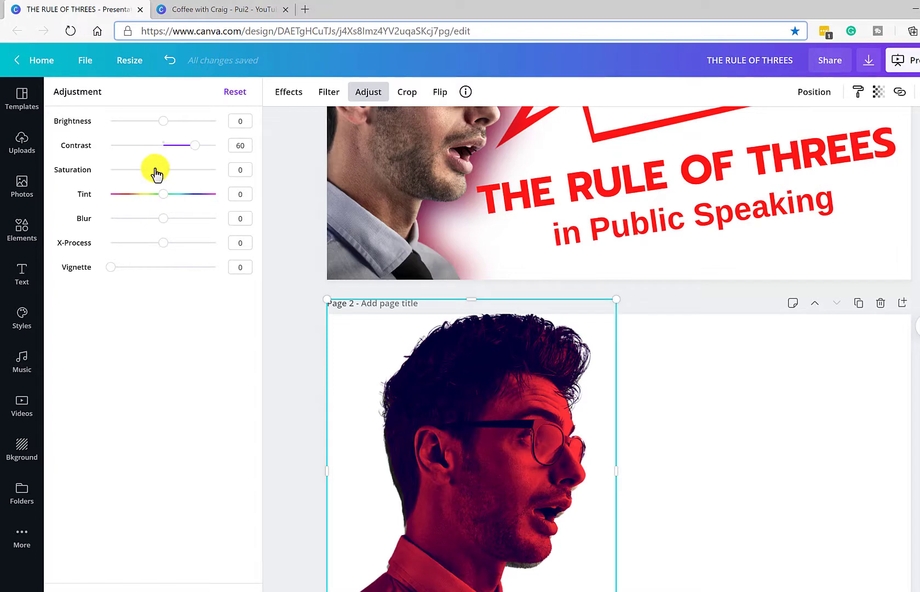
mouse_move(164, 176)
left_mouse_down()
mouse_move(191, 176)
mouse_move(166, 176)
left_mouse_up()
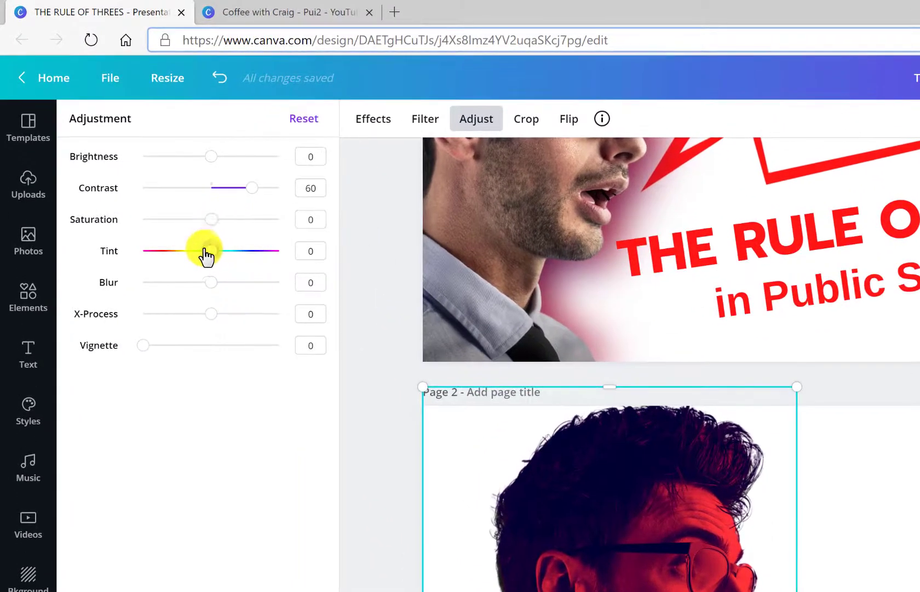
- Set the red copy's tint to -69 and blur to 50
left_click_drag(205, 253, 166, 259)
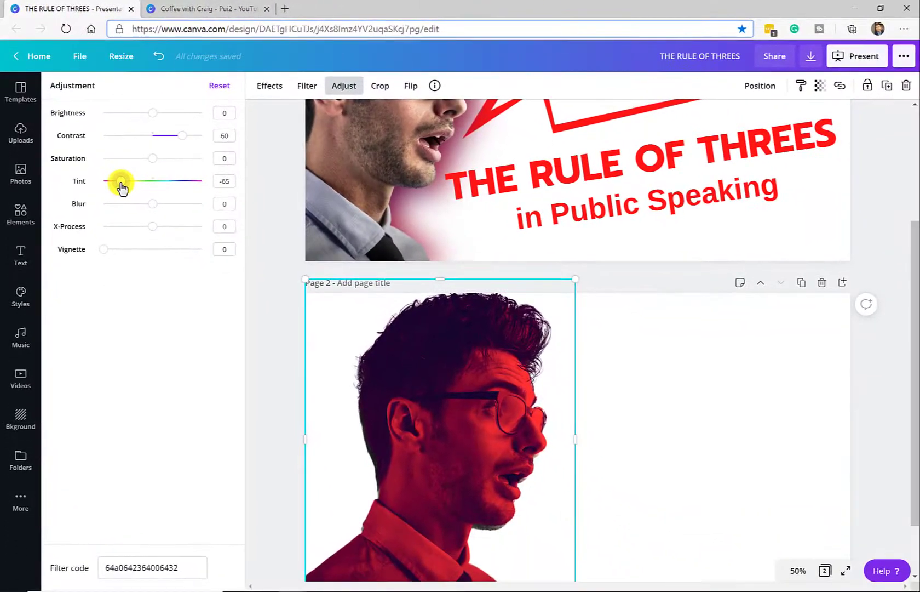
left_click_drag(121, 188, 119, 187)
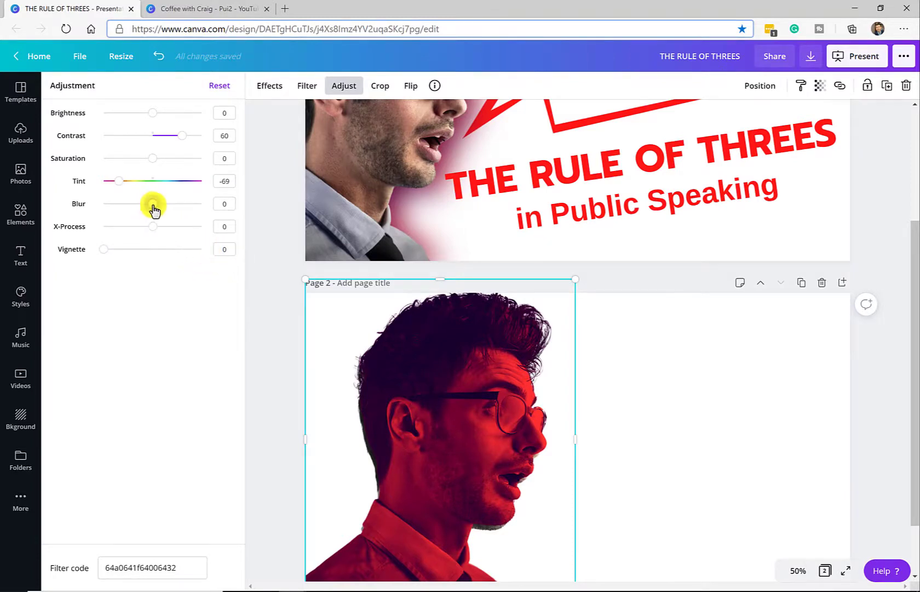
left_click_drag(153, 207, 170, 211)
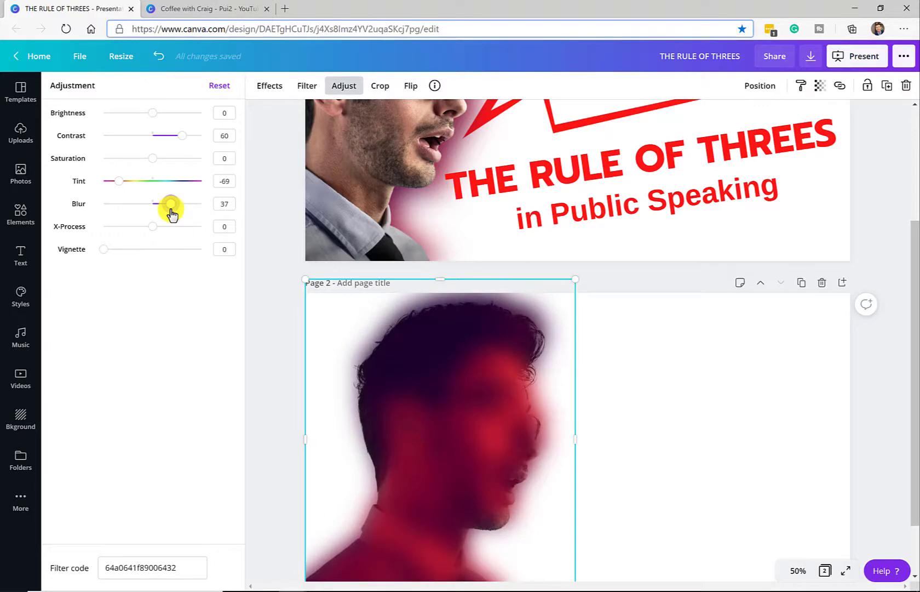
left_click_drag(174, 215, 176, 216)
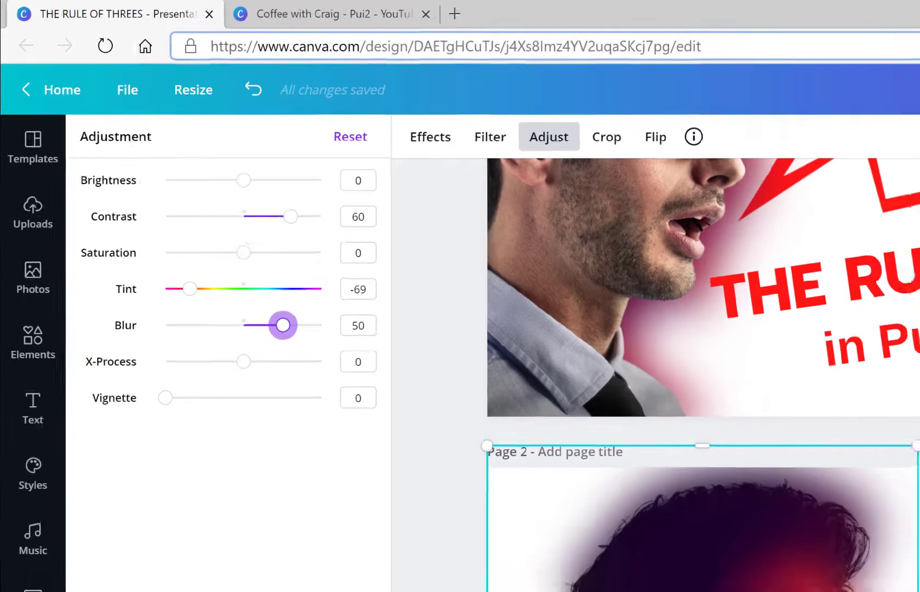
- Send the blurred red copy backward behind the sharp cutout to form the glow
left_click(657, 534)
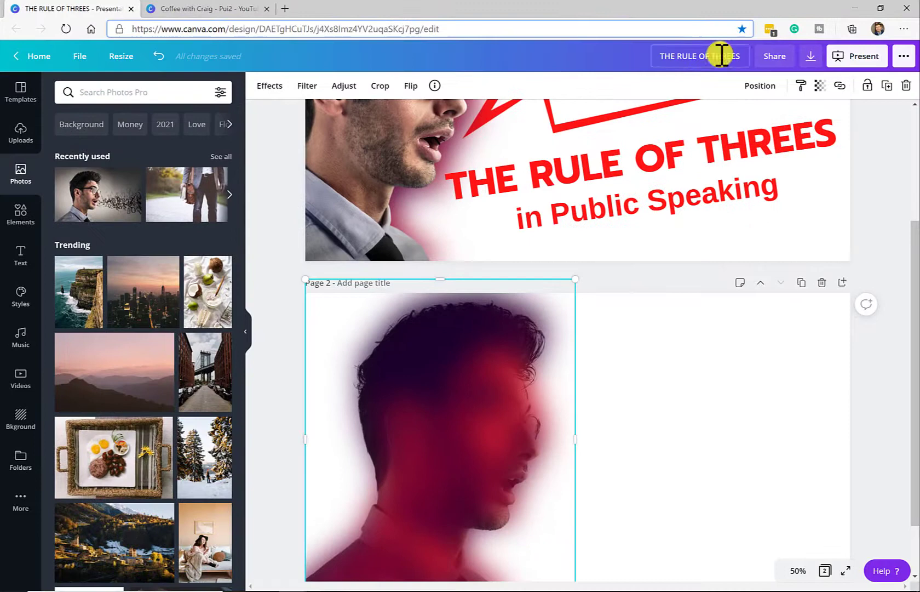
left_click(764, 87)
left_click(706, 125)
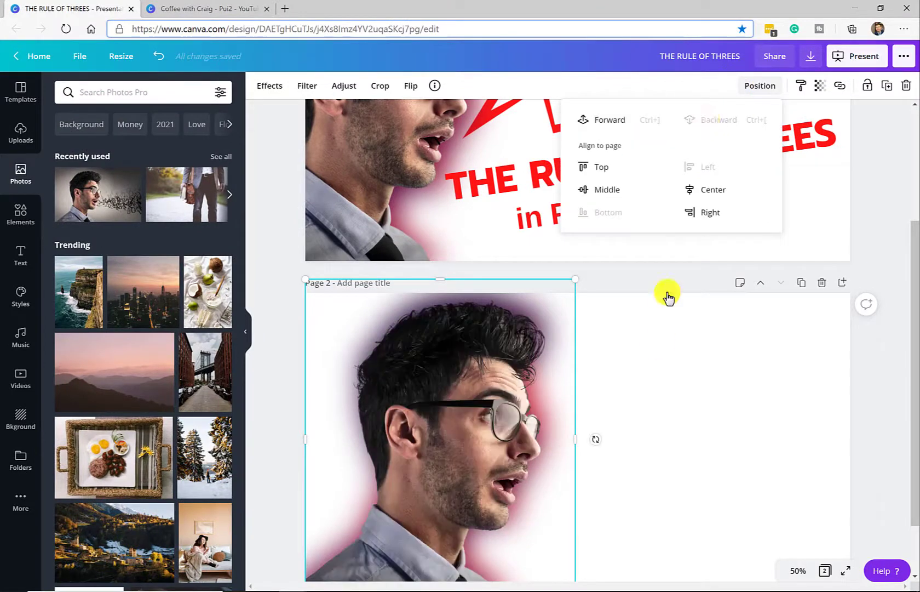
left_click(654, 462)
scroll(489, 444, "up", 2)
scroll(490, 443, "up", 1)
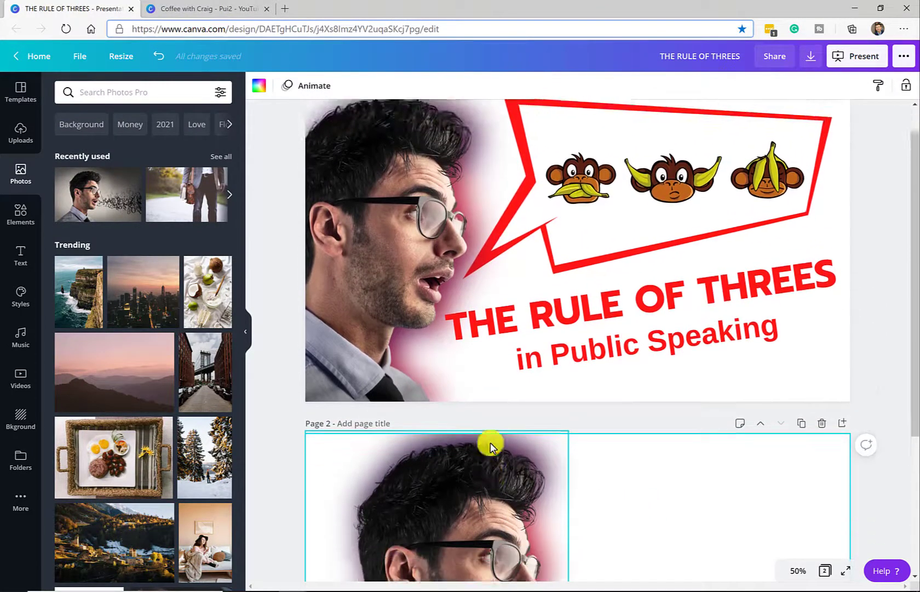
scroll(489, 441, "down", 3)
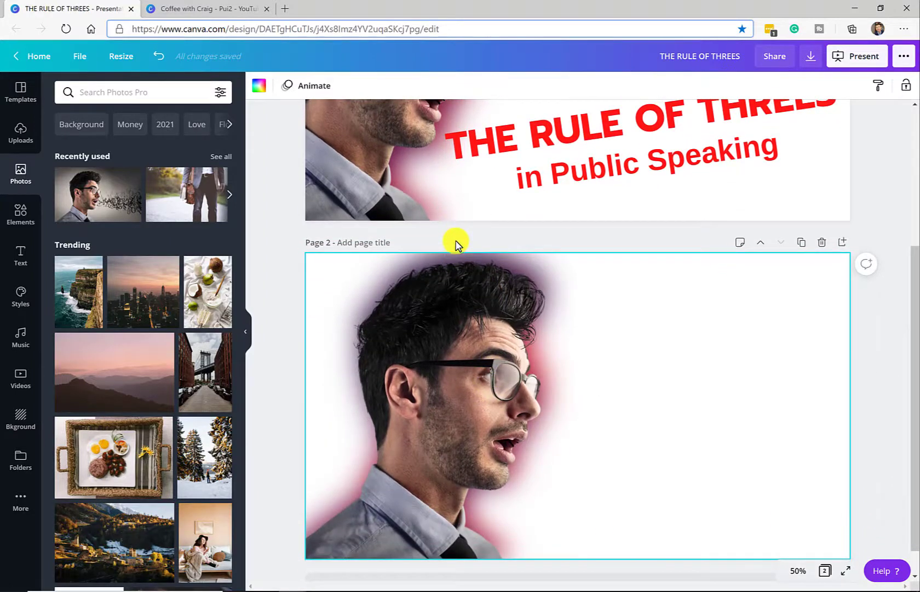
- Select the portrait, then switch to the Coffee with Craig – Pui2 design
left_click(460, 257)
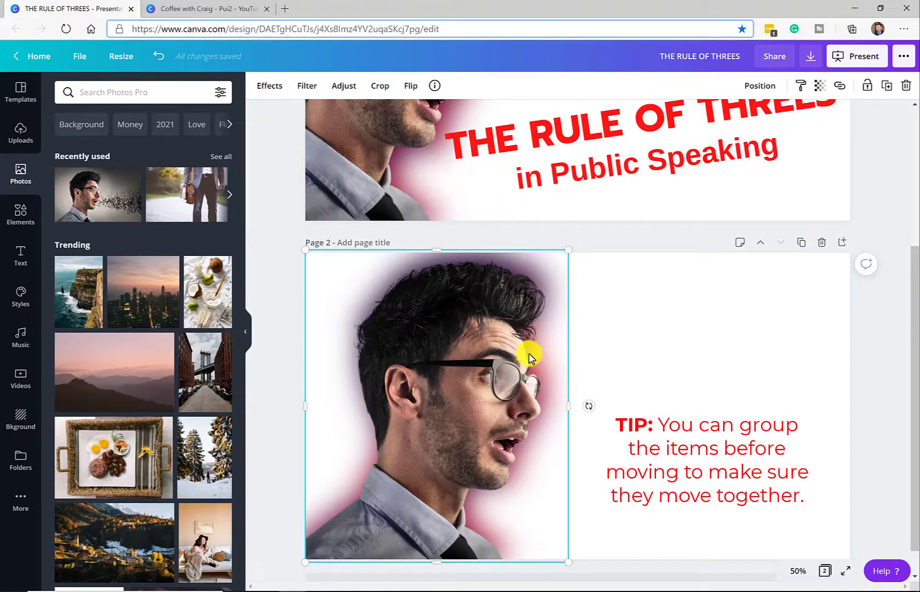
scroll(496, 337, "up", 4)
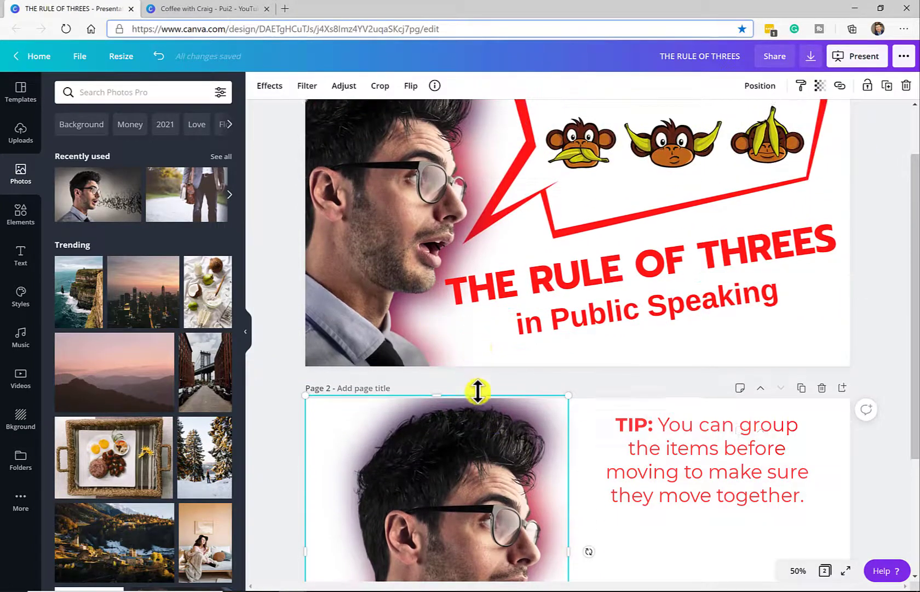
left_click(205, 8)
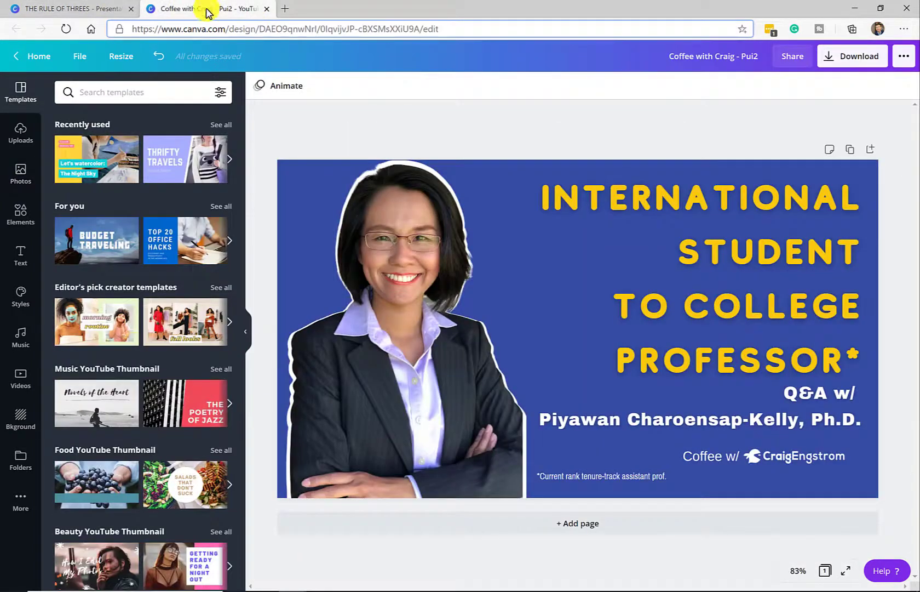
left_click(386, 302)
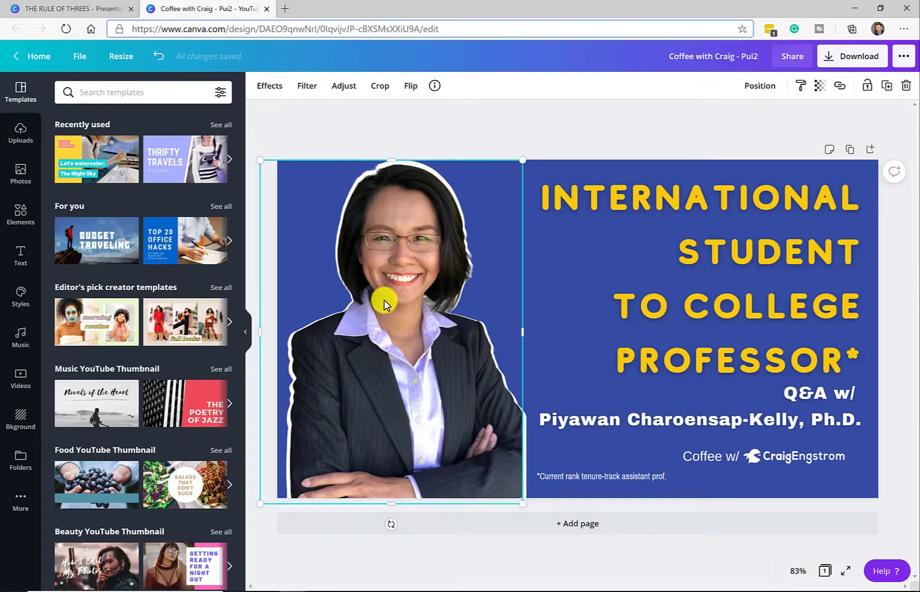
left_click(761, 86)
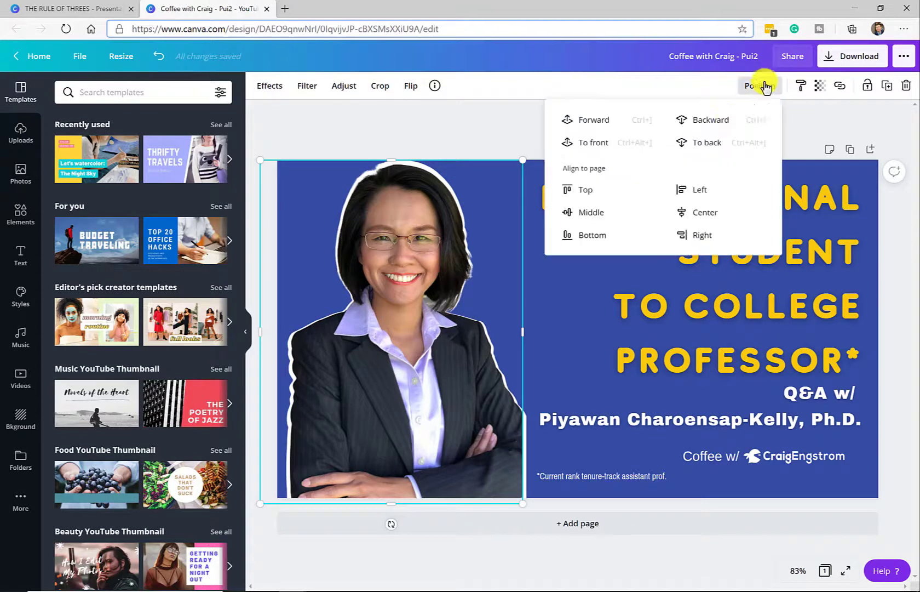
left_click(731, 125)
left_click(432, 269)
left_click(380, 293)
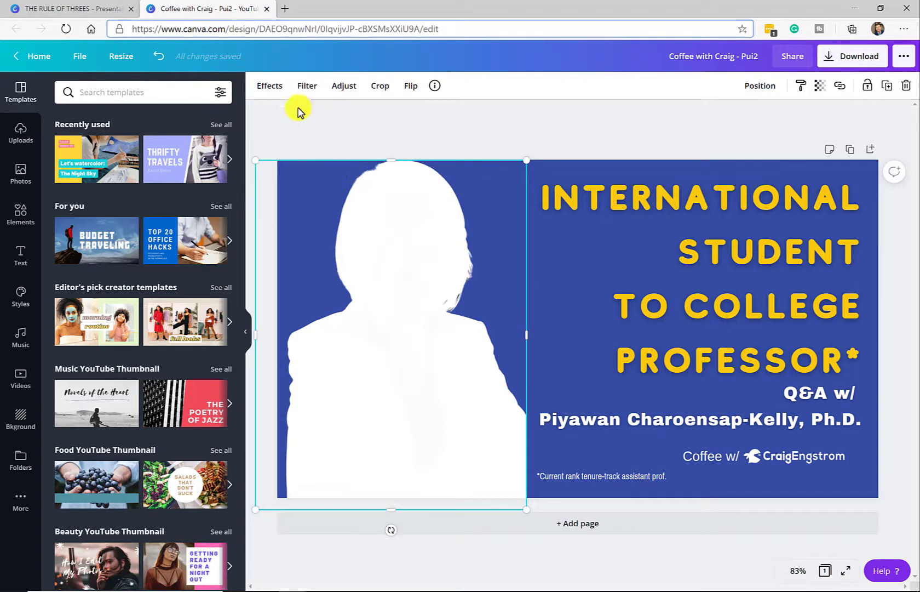
left_click(335, 87)
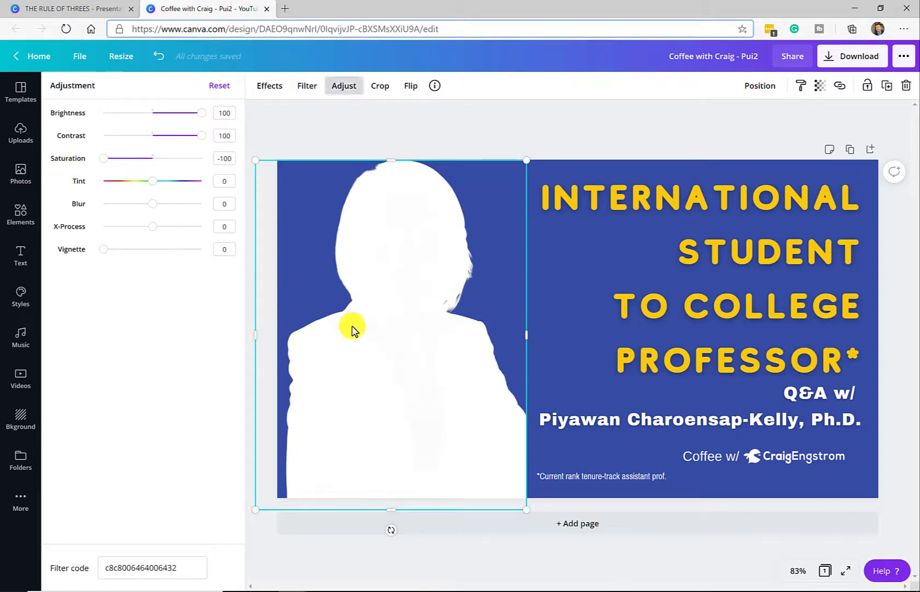
left_click(758, 93)
left_click(733, 120)
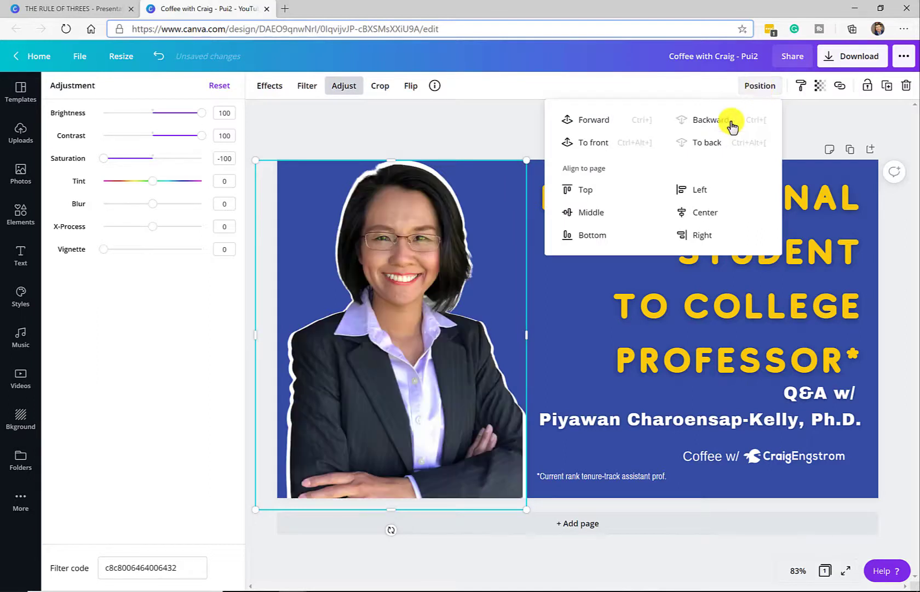
left_click(394, 224)
key("Left")
key("Left")
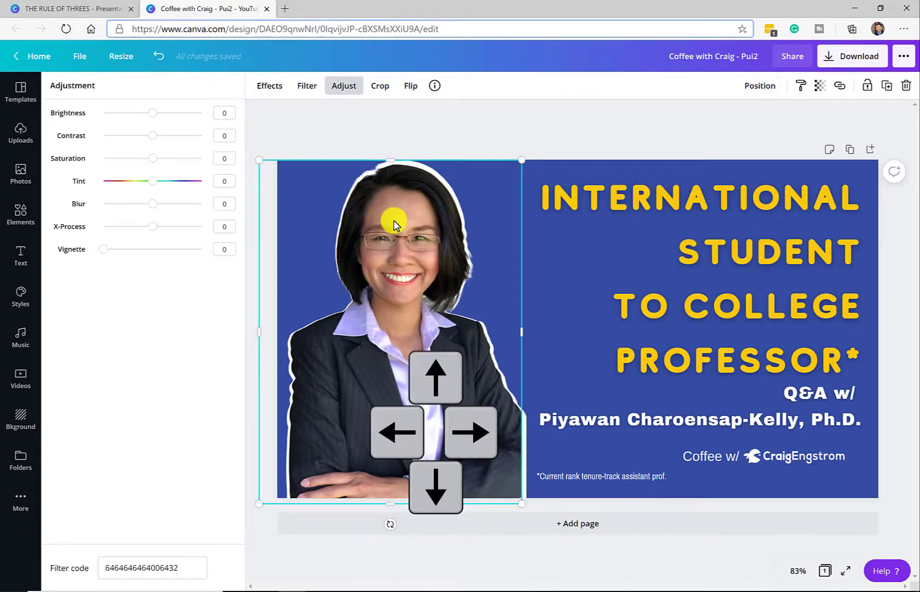
key("Right")
key("Left")
key("Right")
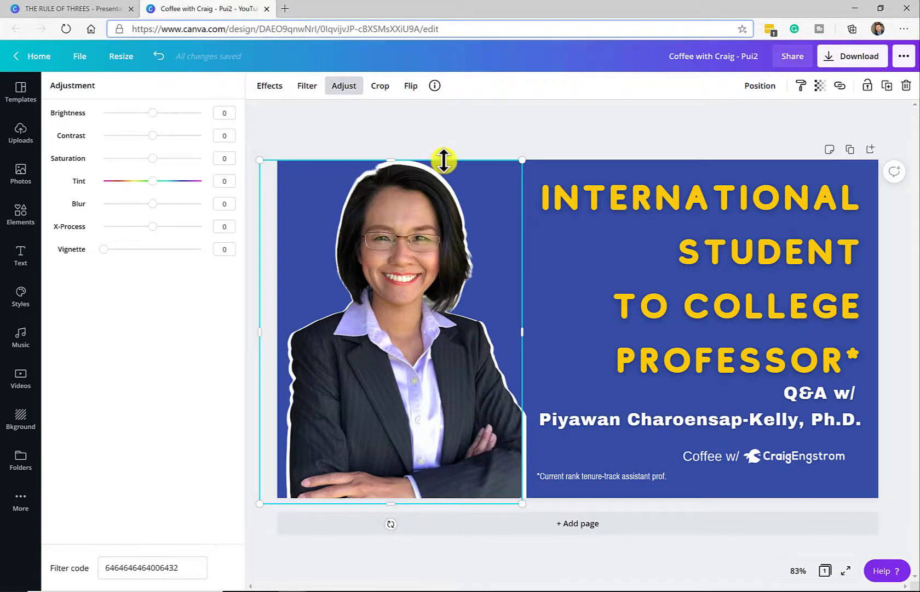
key("Escape")
left_click(560, 151)
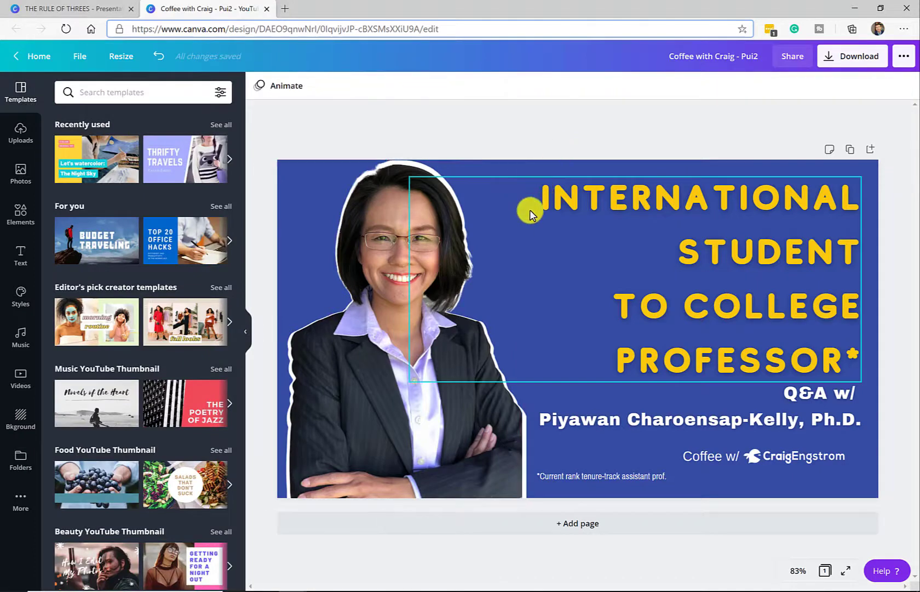
- Switch back to THE RULE OF THREES design
left_click(105, 9)
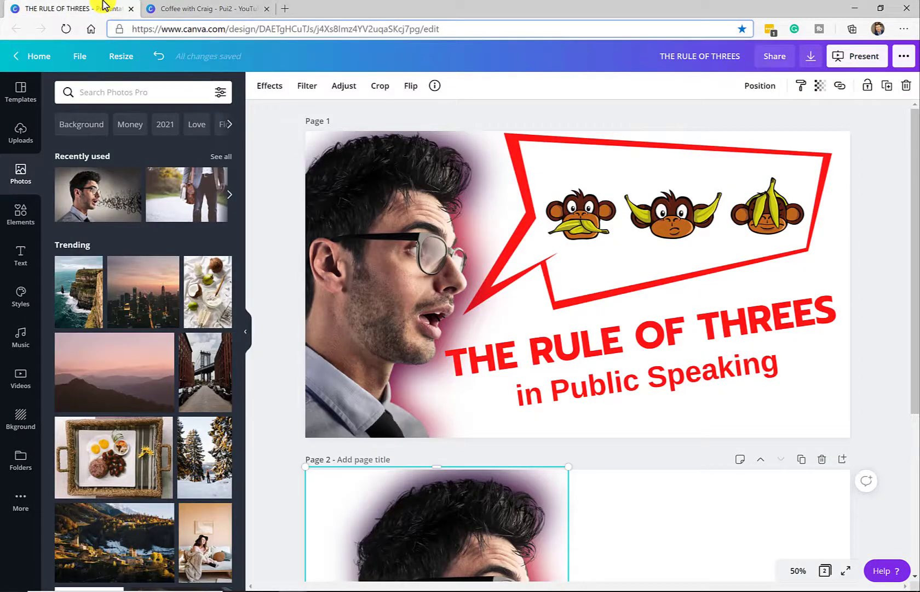